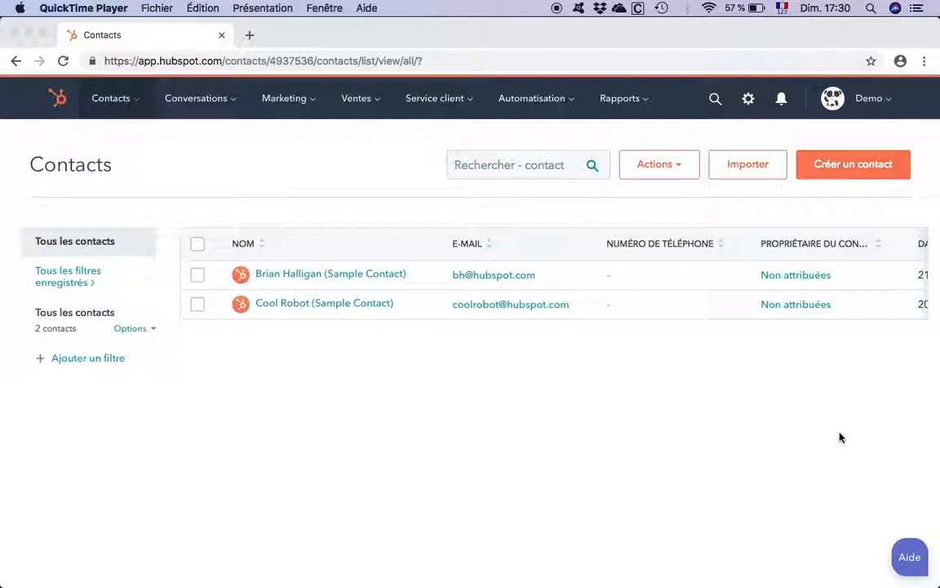
# - Review the Proprietaire column's header and first entry in the demo-hubspot spreadsheet in Excel, and return to HubSpot in Chrome
pyautogui.hotkey('ctrl', 'Right')
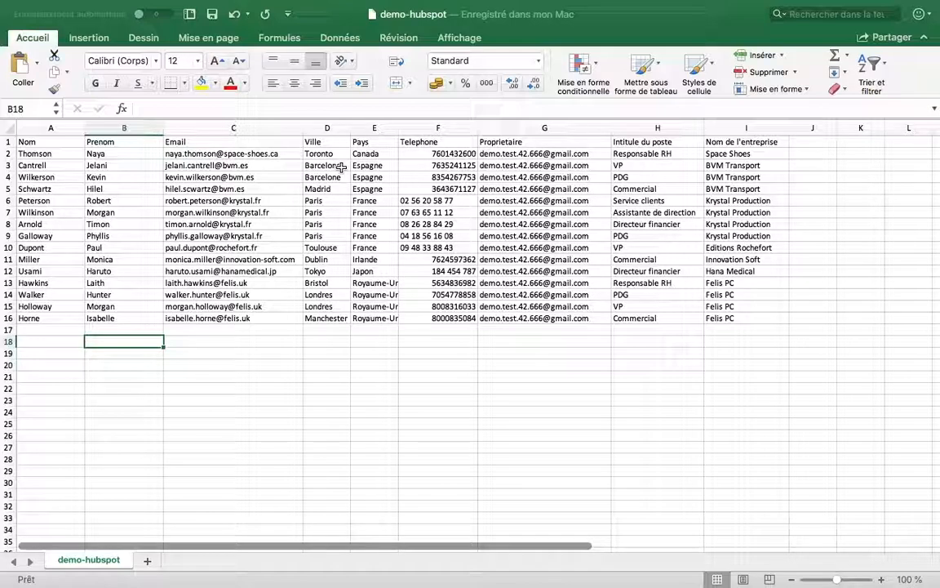
pyautogui.click(527, 143)
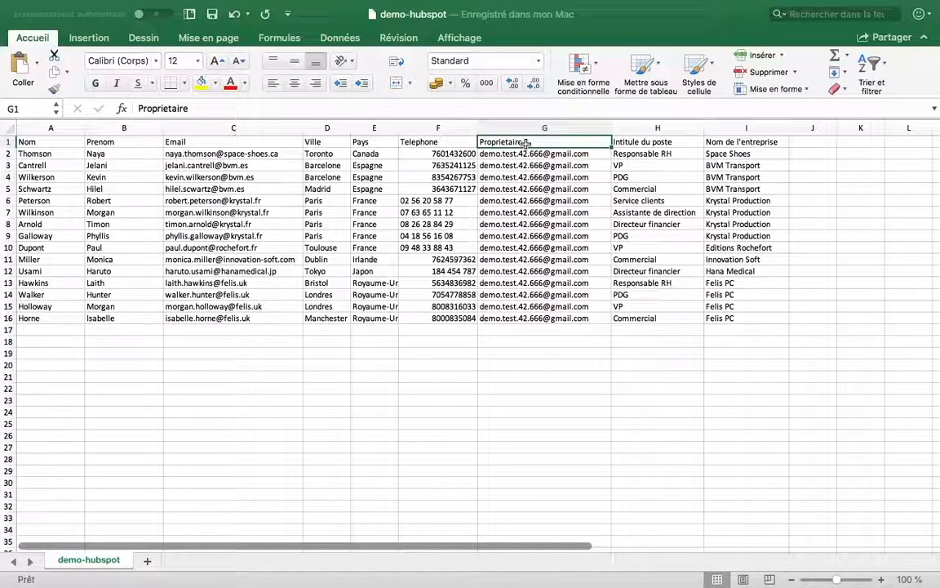
pyautogui.click(527, 153)
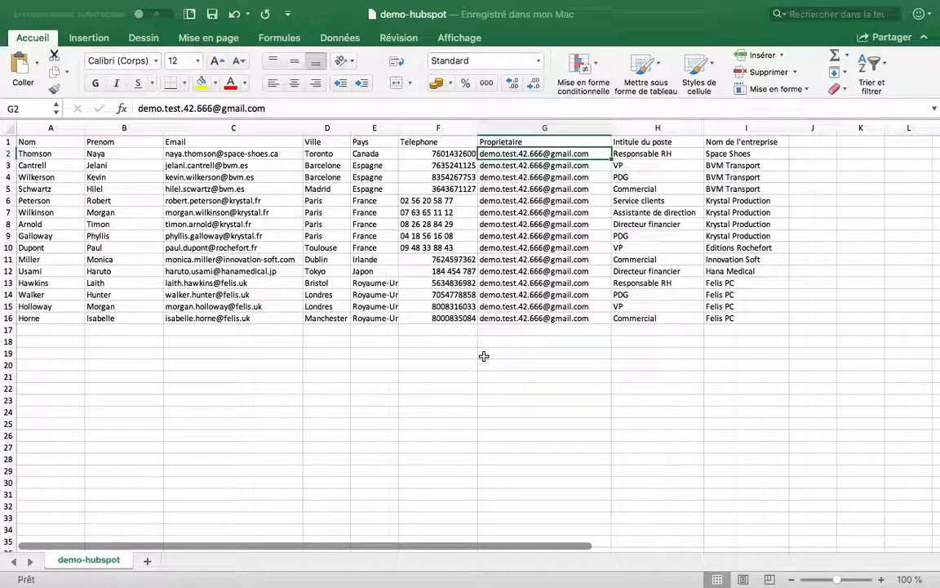
pyautogui.hotkey('ctrl', 'Left')
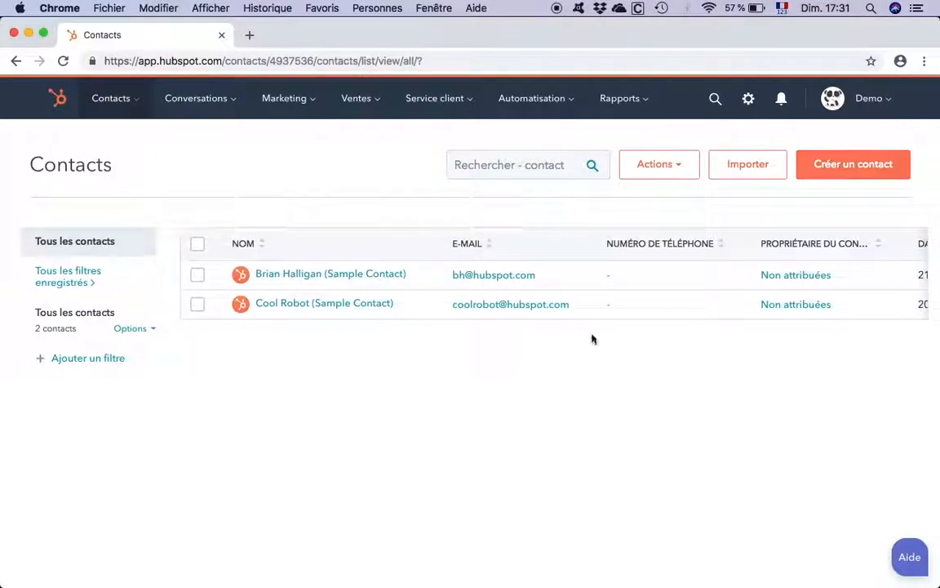
# - Start a new import from the contacts page with a local file (Fichier local) as its source
pyautogui.click(753, 168)
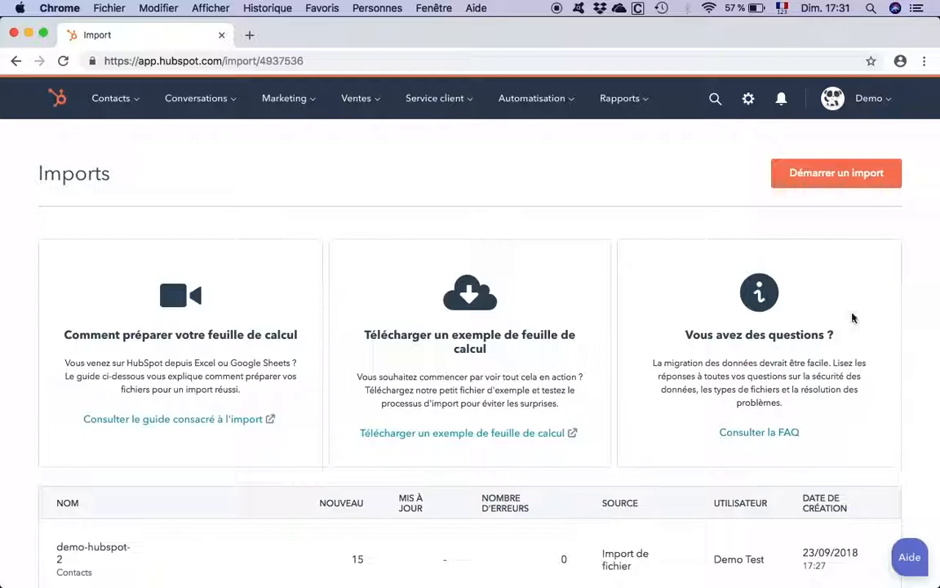
pyautogui.click(822, 183)
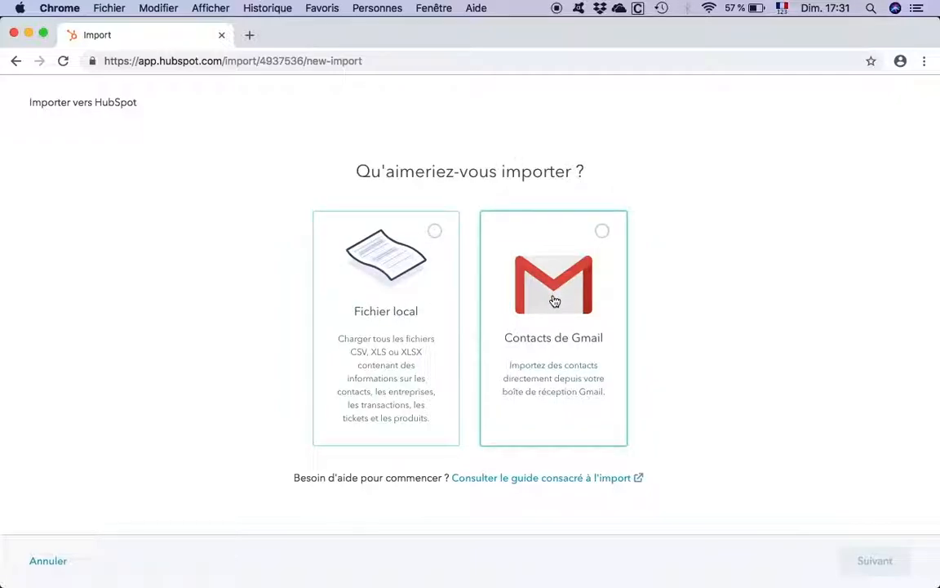
pyautogui.click(437, 232)
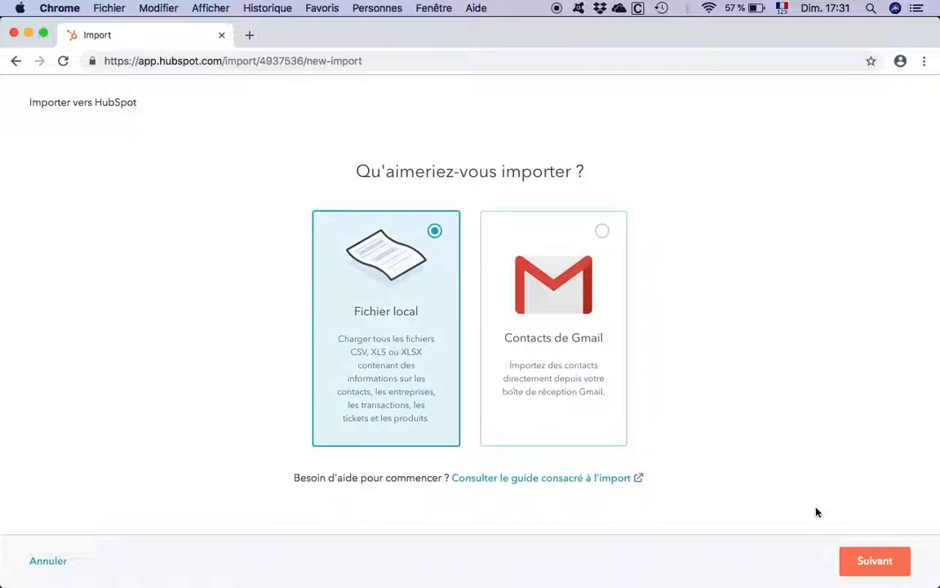
pyautogui.click(853, 562)
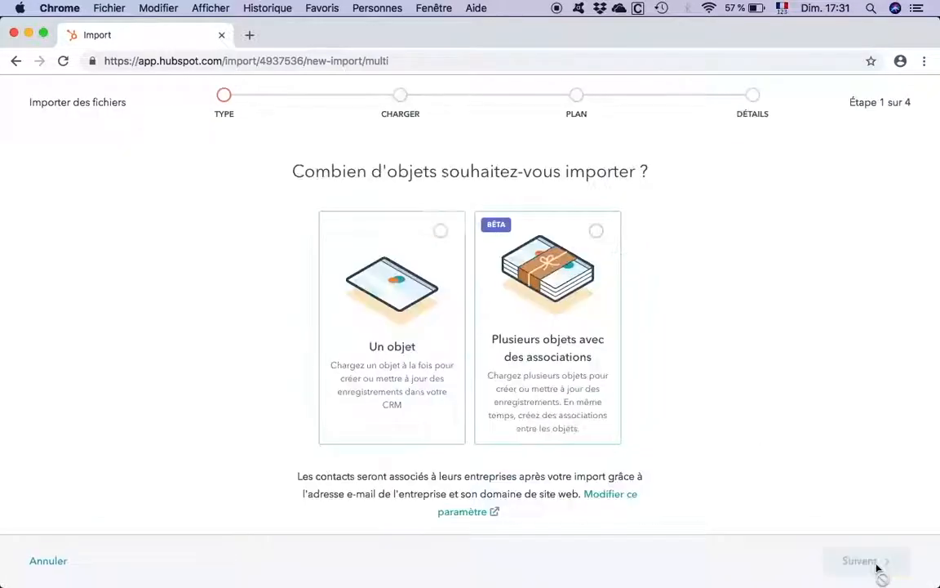
# - Set the import to a single object (Un objet) and choose Contacts as the object type
pyautogui.click(439, 237)
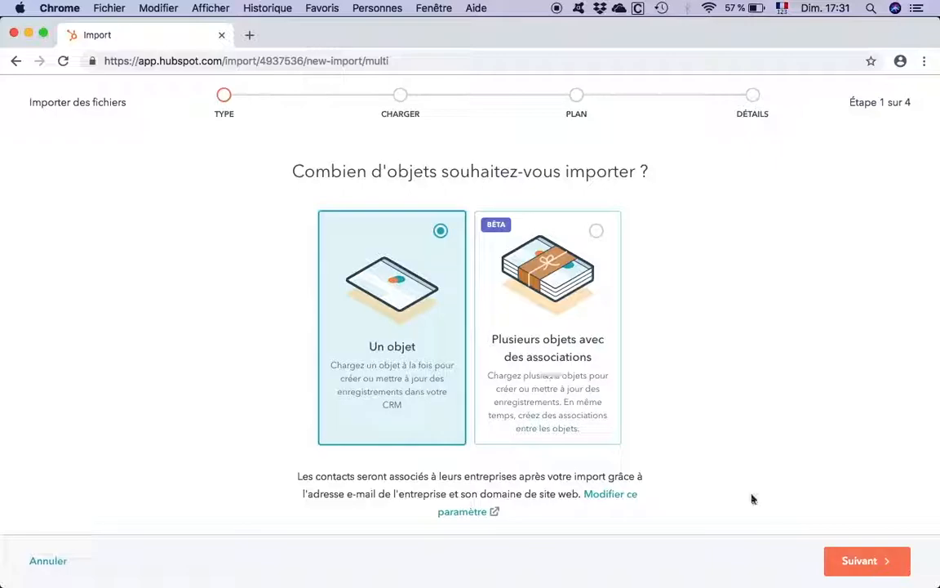
pyautogui.click(867, 567)
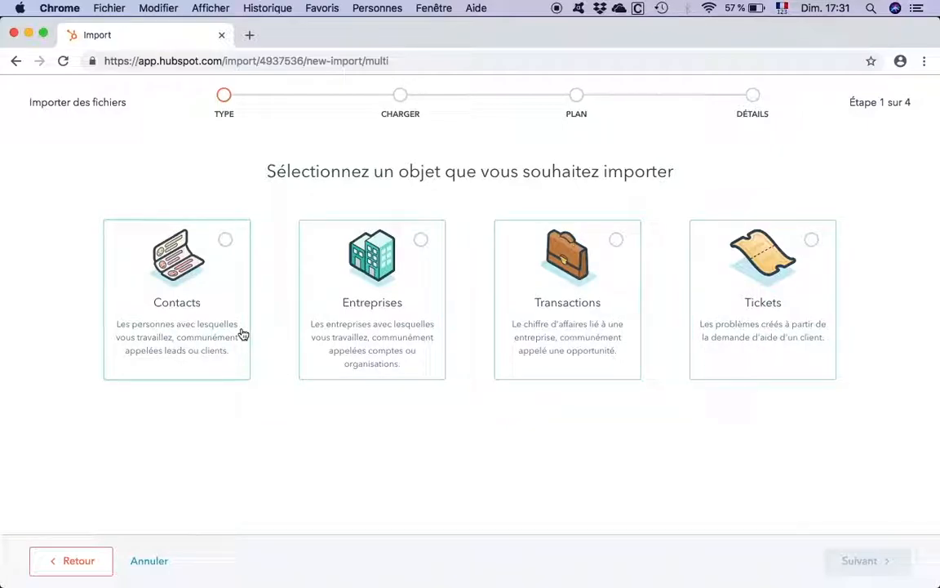
pyautogui.click(226, 243)
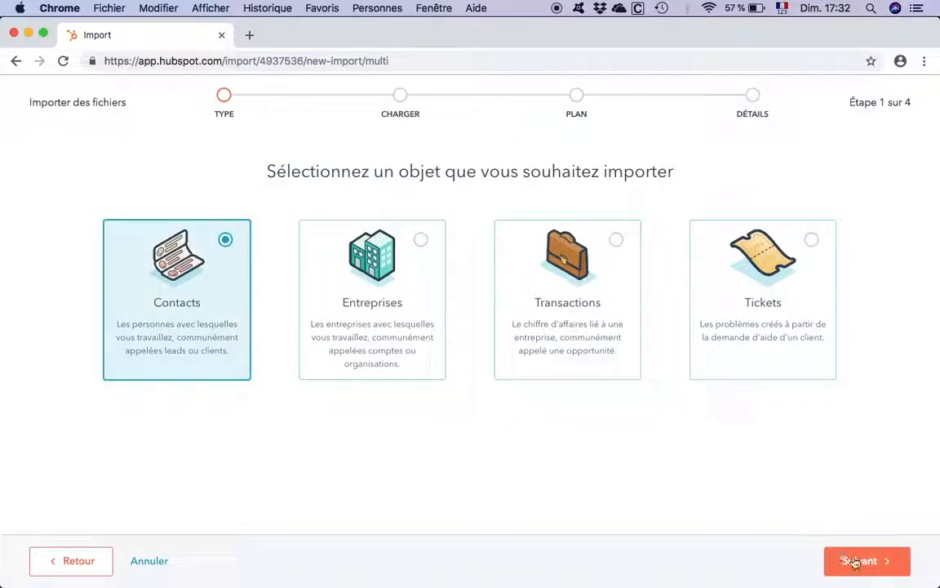
pyautogui.click(861, 563)
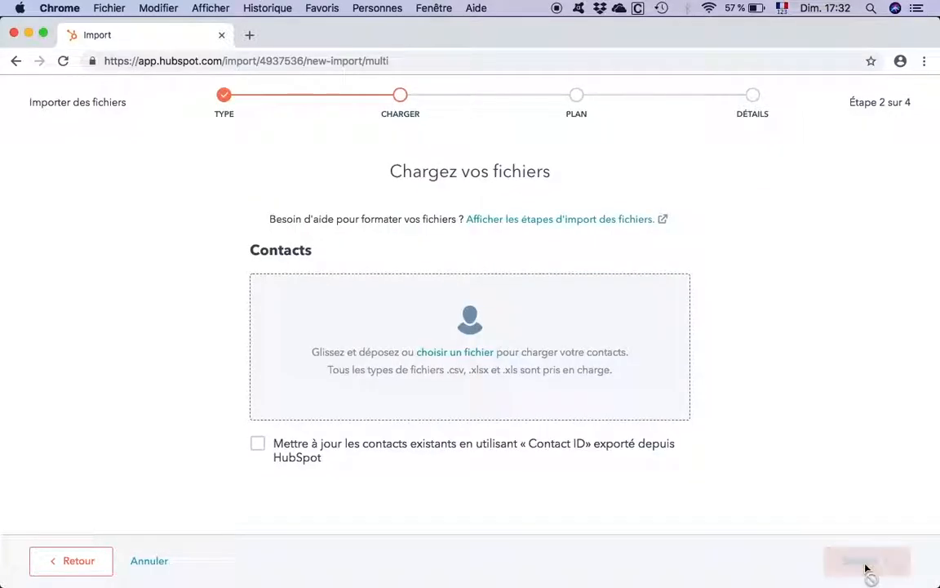
# - Upload demo-hubspot.csv as the contacts file and continue to the column mapping
pyautogui.click(441, 356)
pyautogui.click(359, 160)
pyautogui.click(704, 387)
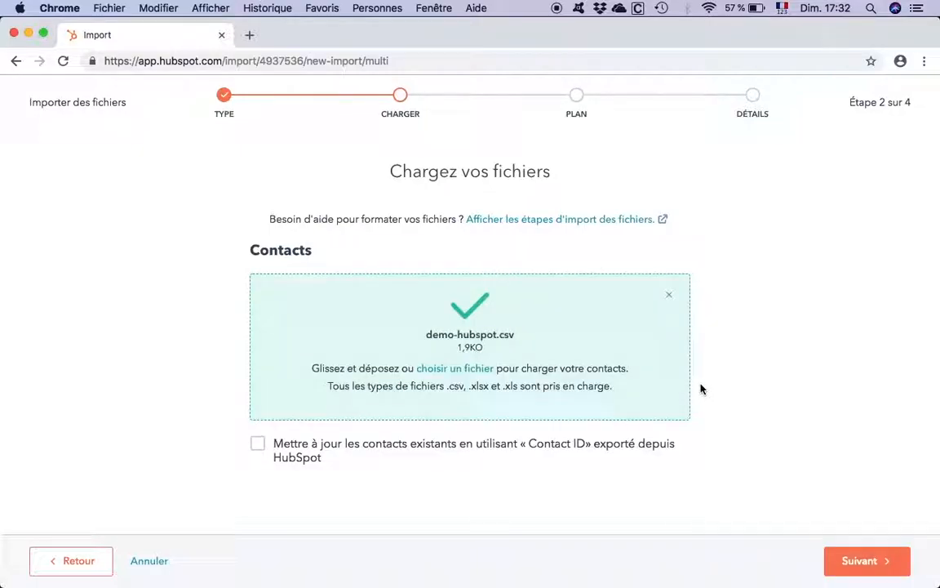
pyautogui.click(865, 565)
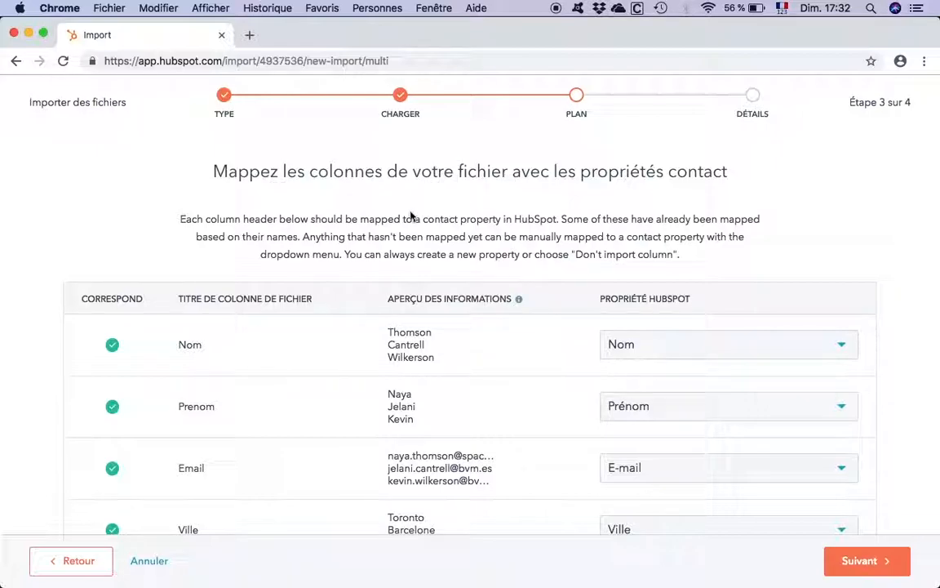
# - Check the mapping of the file's columns to contact properties, keep Intitulé du poste for the job title, and accept the mapping
pyautogui.scroll(-5, 410, 216)
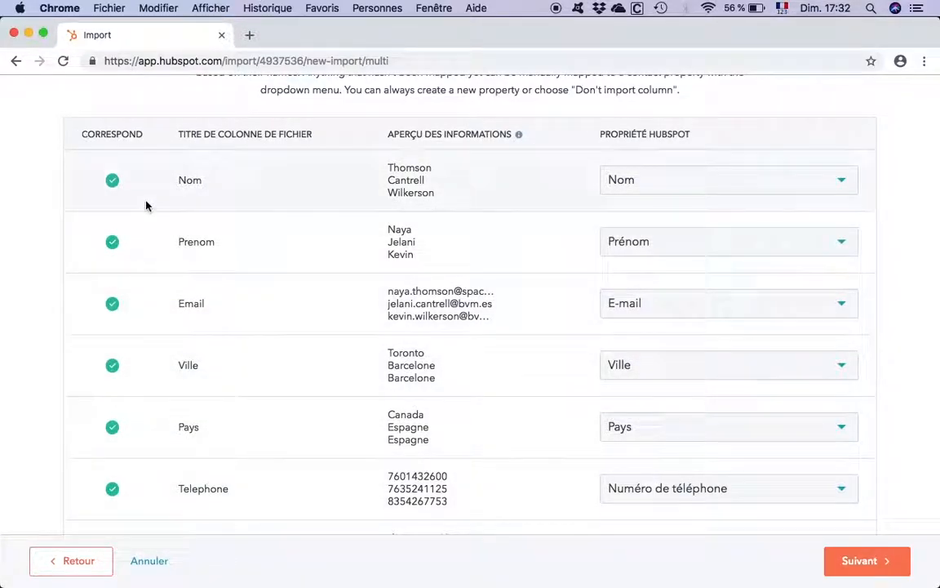
pyautogui.scroll(2, 147, 206)
pyautogui.scroll(-5, 112, 256)
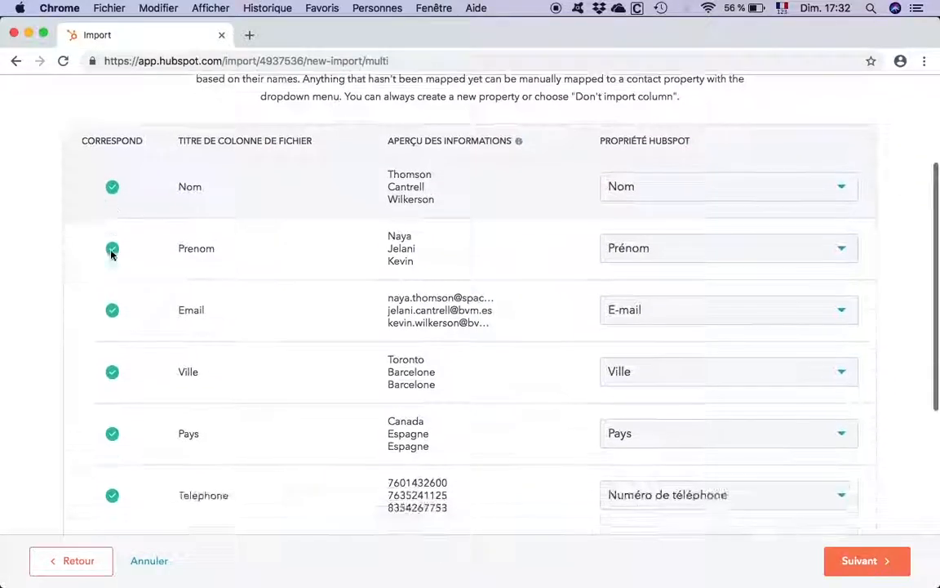
pyautogui.scroll(-1, 112, 256)
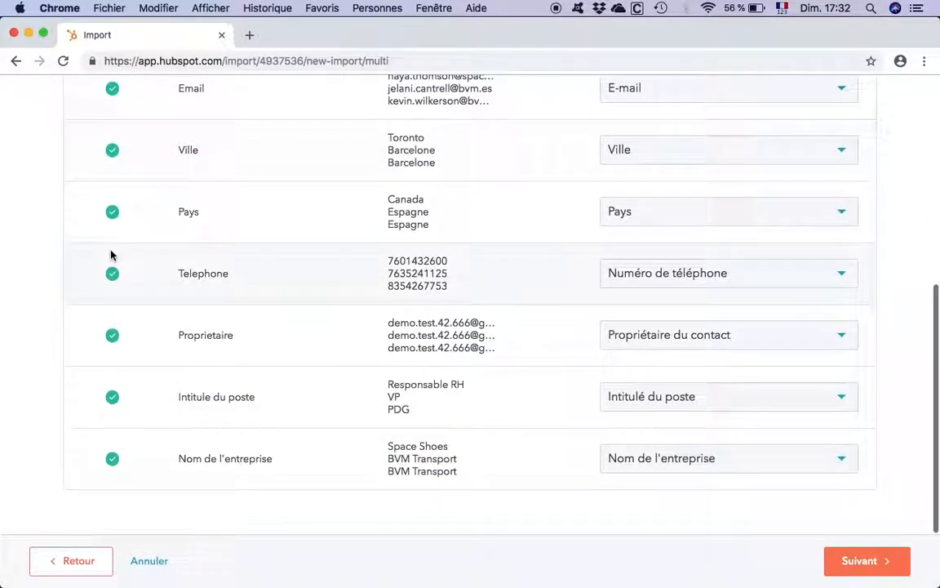
pyautogui.click(666, 400)
pyautogui.click(634, 397)
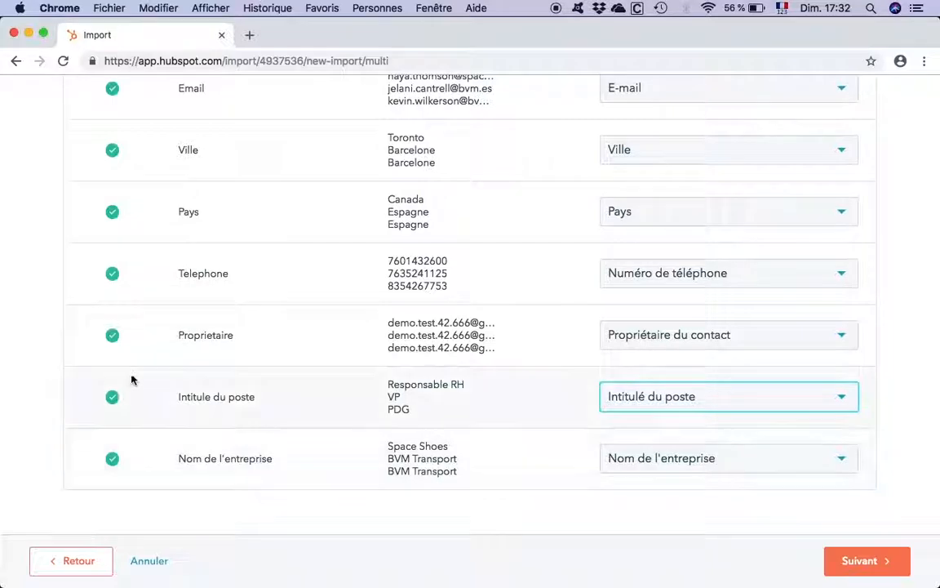
pyautogui.scroll(5, 116, 447)
pyautogui.scroll(-5, 136, 245)
pyautogui.click(851, 561)
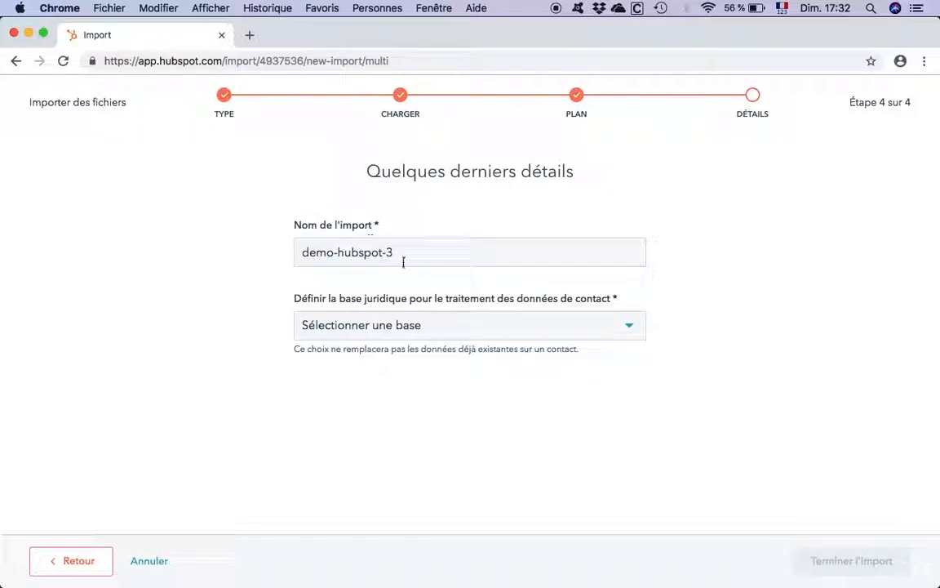
# - Set the legal basis for processing contact data to "Legitimate interest - other" and finish the import
pyautogui.click(476, 330)
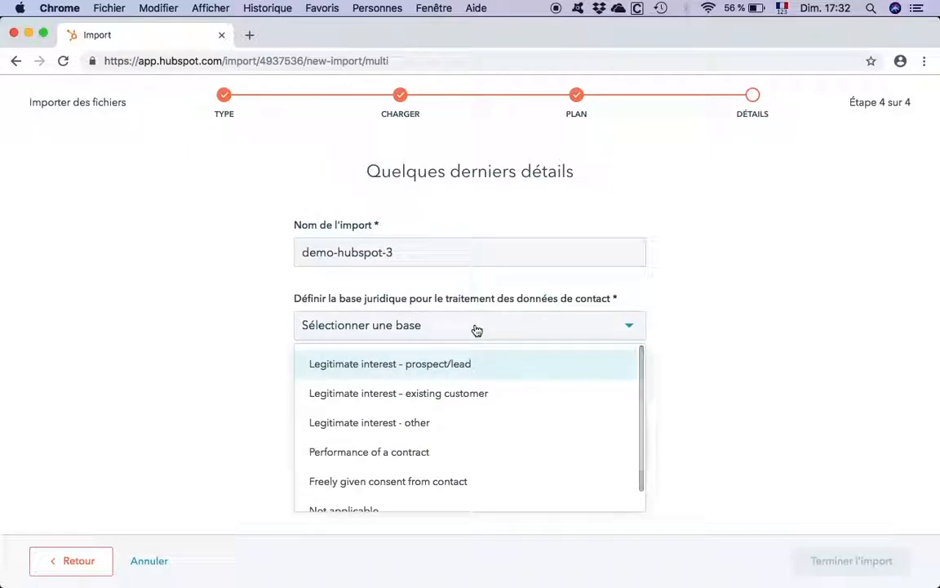
pyautogui.click(405, 425)
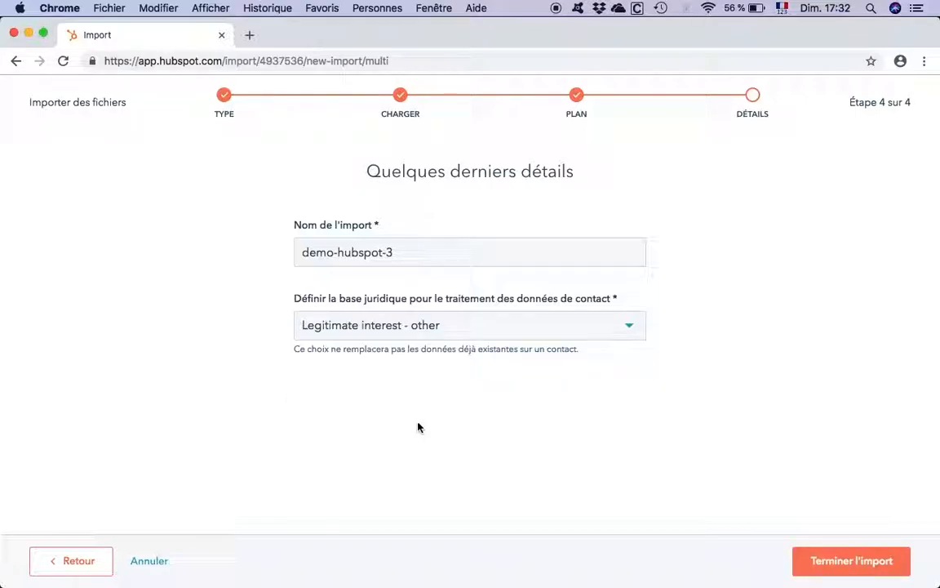
pyautogui.click(850, 563)
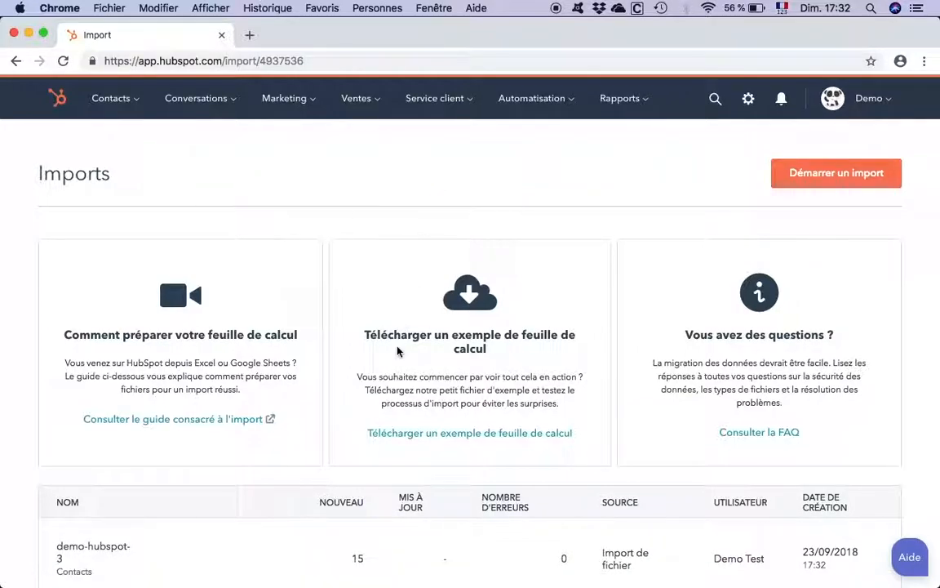
# - Check the demo-hubspot-3 entry in the import history and go back to the contacts list
pyautogui.scroll(-5, 530, 373)
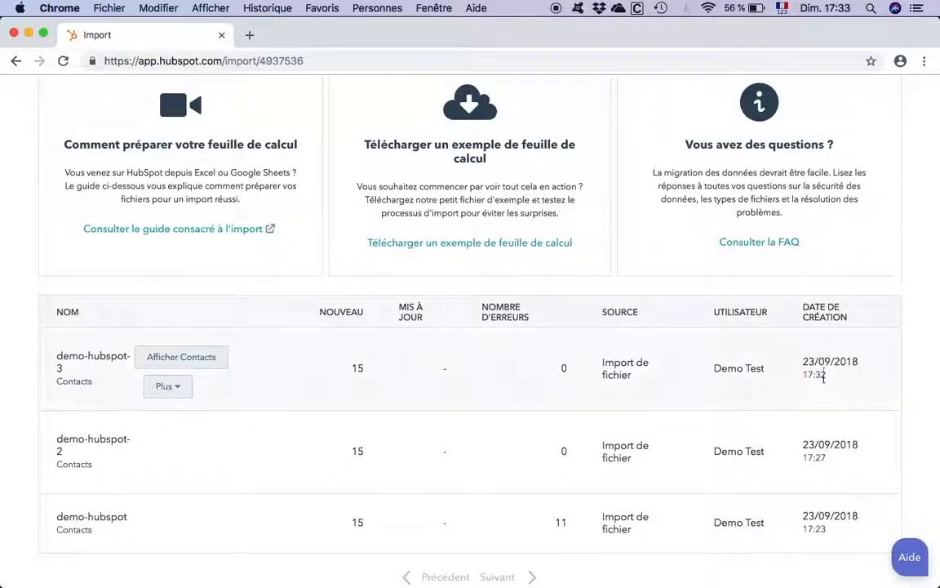
pyautogui.scroll(3, 854, 371)
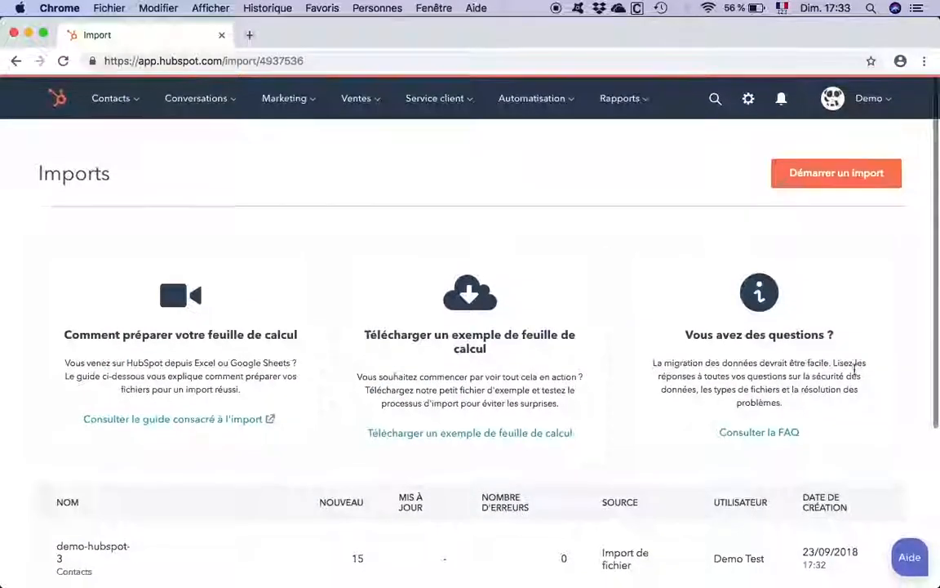
pyautogui.click(122, 99)
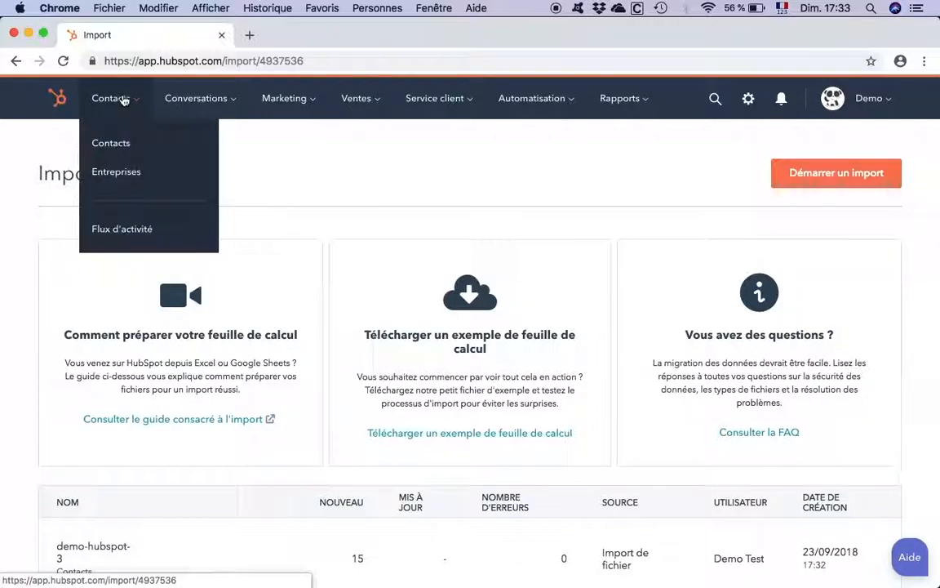
pyautogui.click(130, 145)
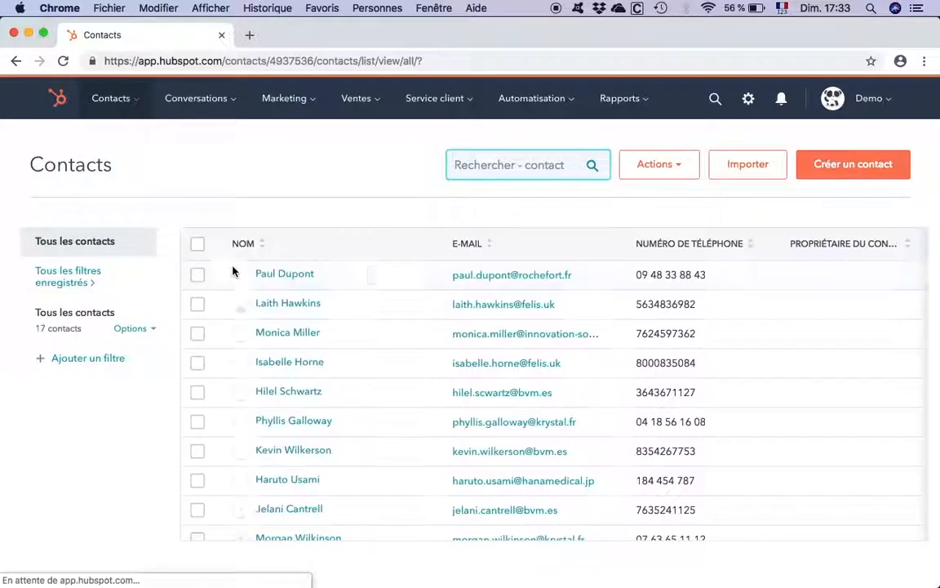
# - Examine the imported contacts in the list and its columns from name and e-mail through to the creation date
pyautogui.scroll(-2, 235, 272)
pyautogui.scroll(-5, 235, 272)
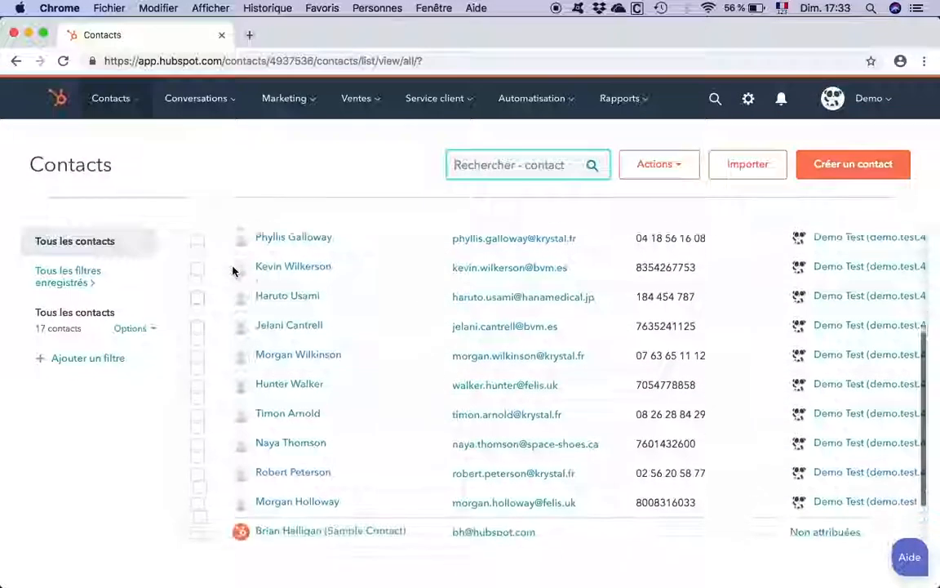
pyautogui.scroll(1, 232, 270)
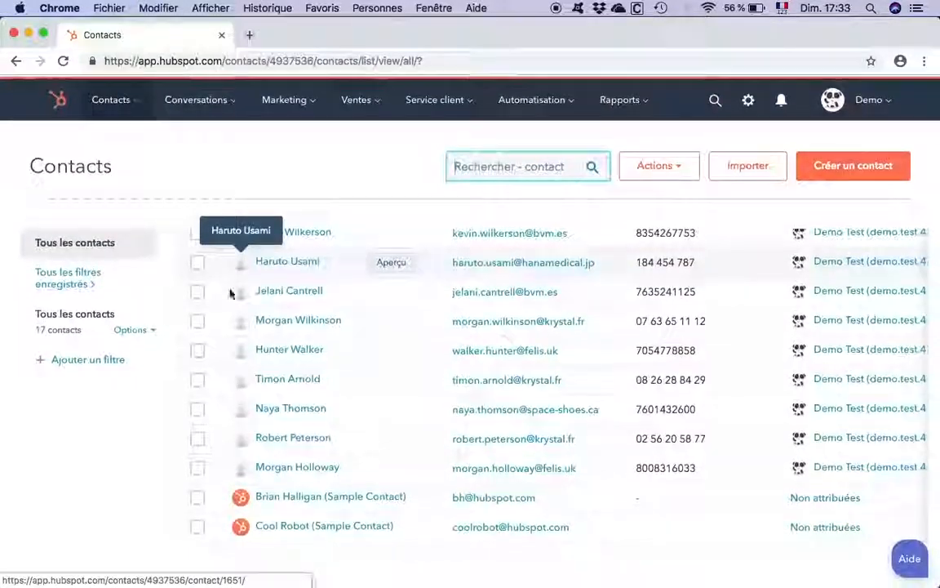
pyautogui.scroll(7, 311, 374)
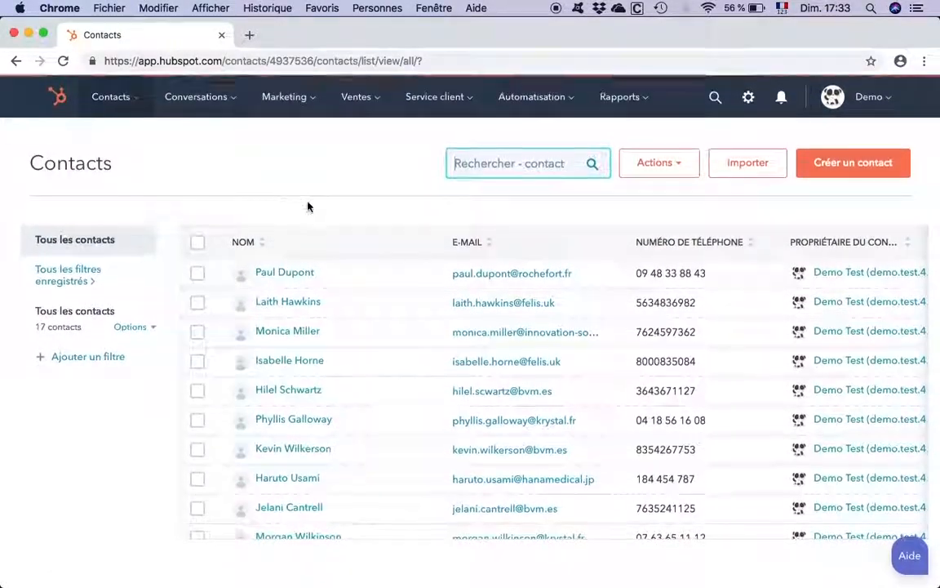
pyautogui.moveTo(445, 243); pyautogui.dragTo(754, 282)
pyautogui.moveTo(445, 243); pyautogui.dragTo(791, 324)
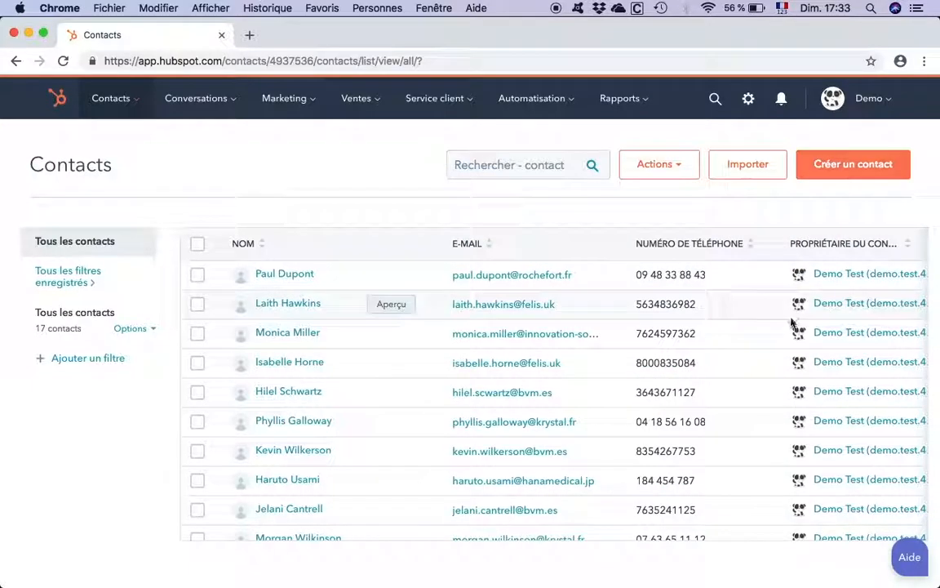
pyautogui.hscroll(8, 573, 451)
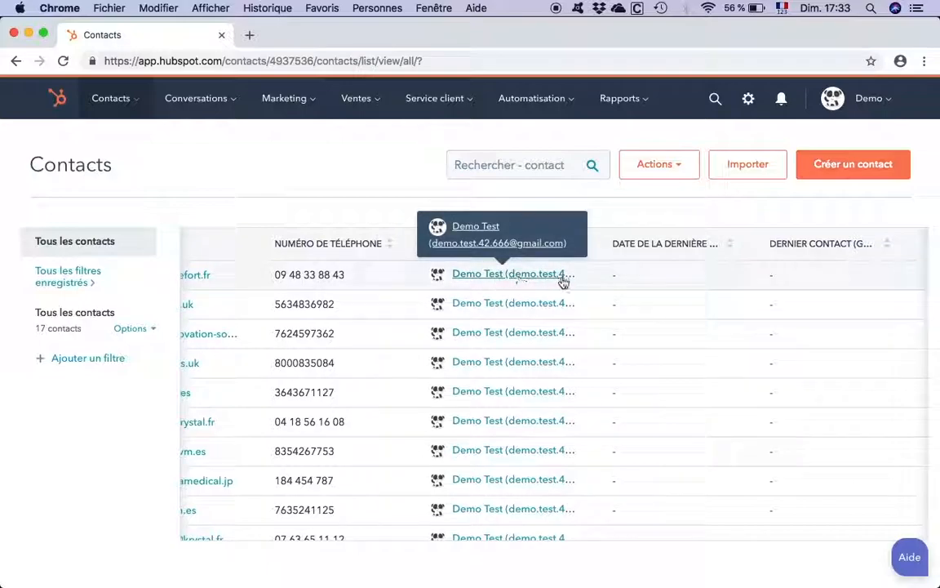
pyautogui.hscroll(2, 642, 291)
pyautogui.hscroll(5, 642, 291)
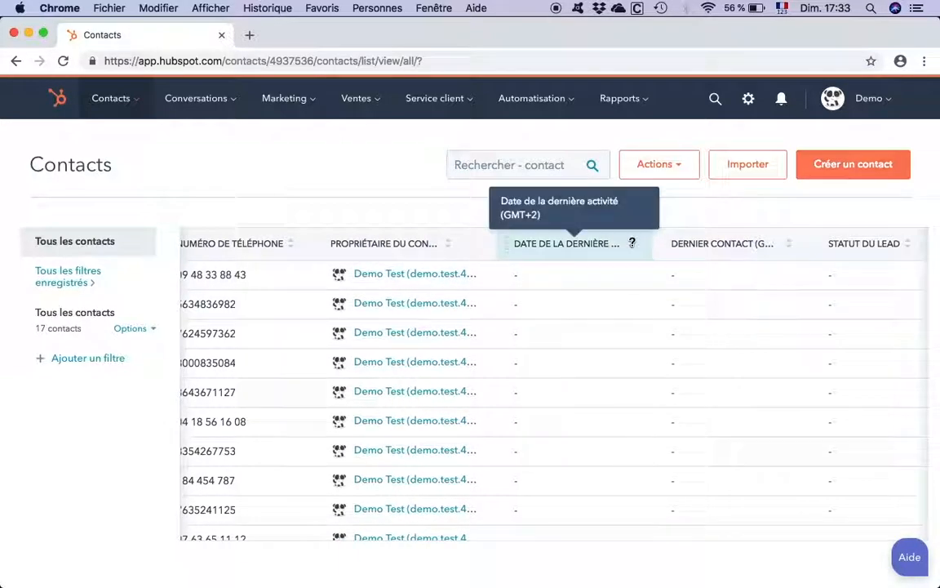
pyautogui.hscroll(8, 760, 310)
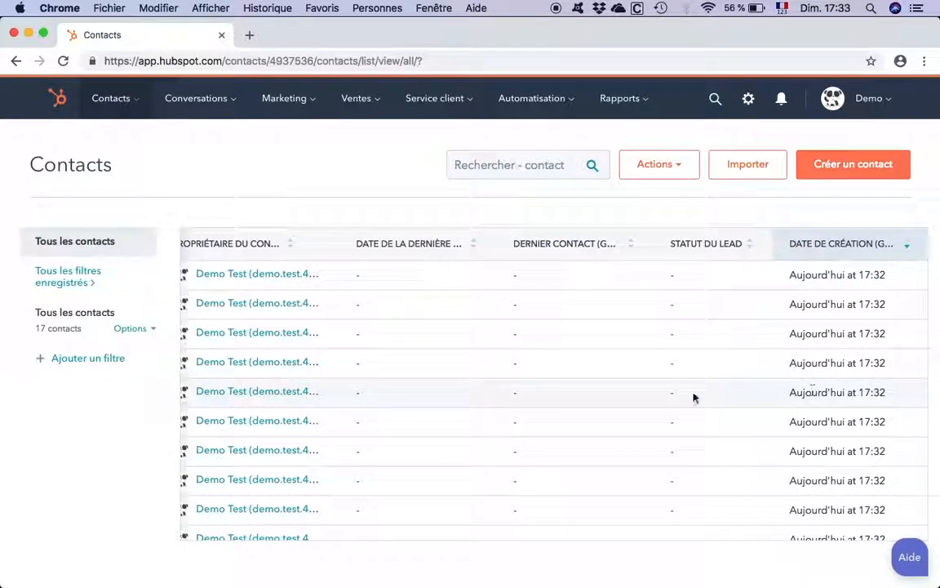
pyautogui.hscroll(-20, 587, 395)
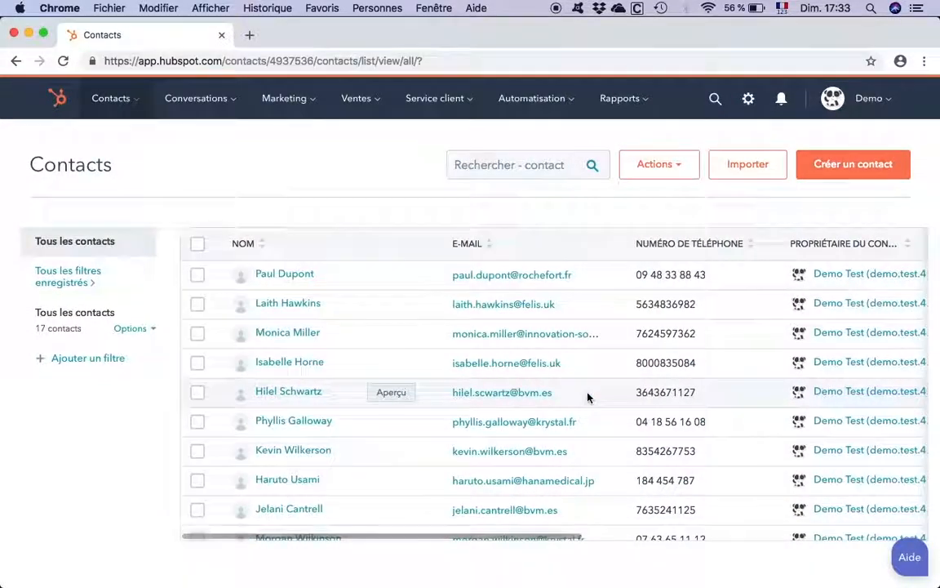
# - Open the column chooser for the contacts list and review the available contact properties and the selected columns
pyautogui.click(667, 168)
pyautogui.click(671, 209)
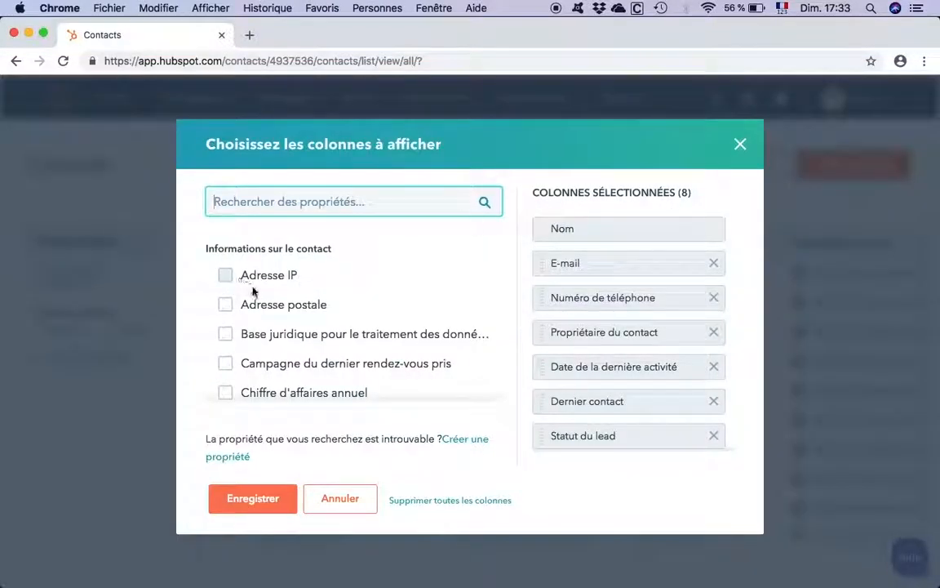
pyautogui.scroll(-3, 279, 327)
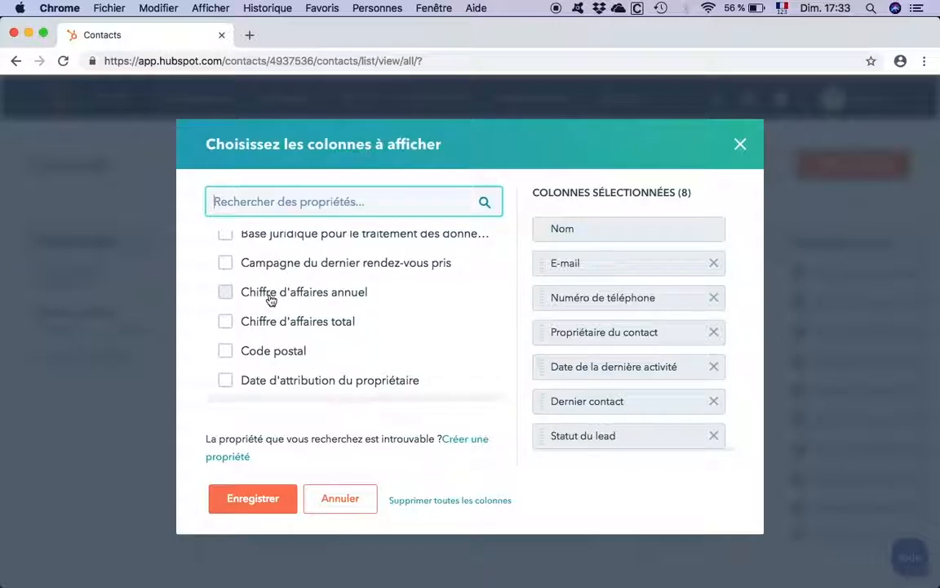
pyautogui.scroll(-3, 331, 374)
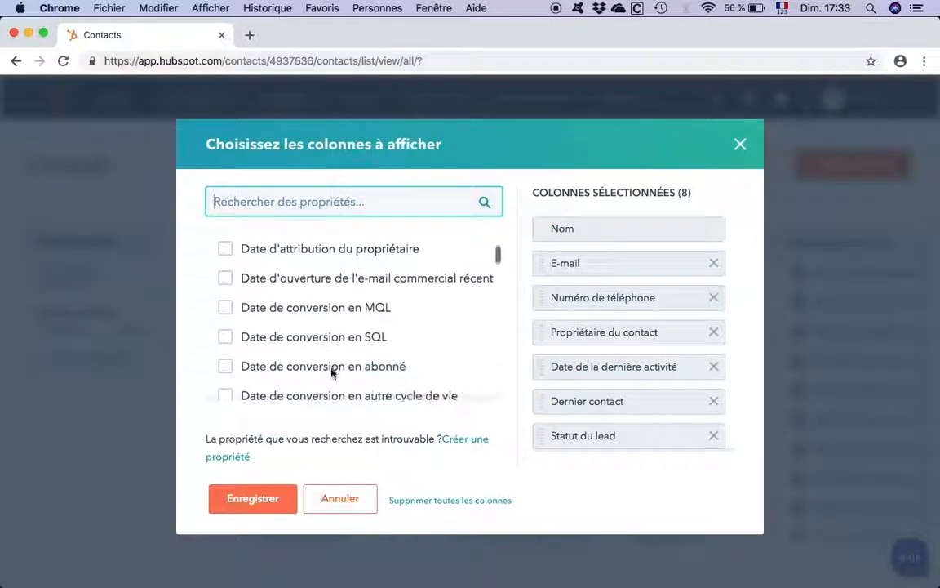
pyautogui.scroll(2, 332, 374)
pyautogui.moveTo(541, 304)
pyautogui.mouseDown()
pyautogui.moveTo(547, 260)
pyautogui.moveTo(541, 319)
pyautogui.moveTo(545, 298)
pyautogui.mouseUp()
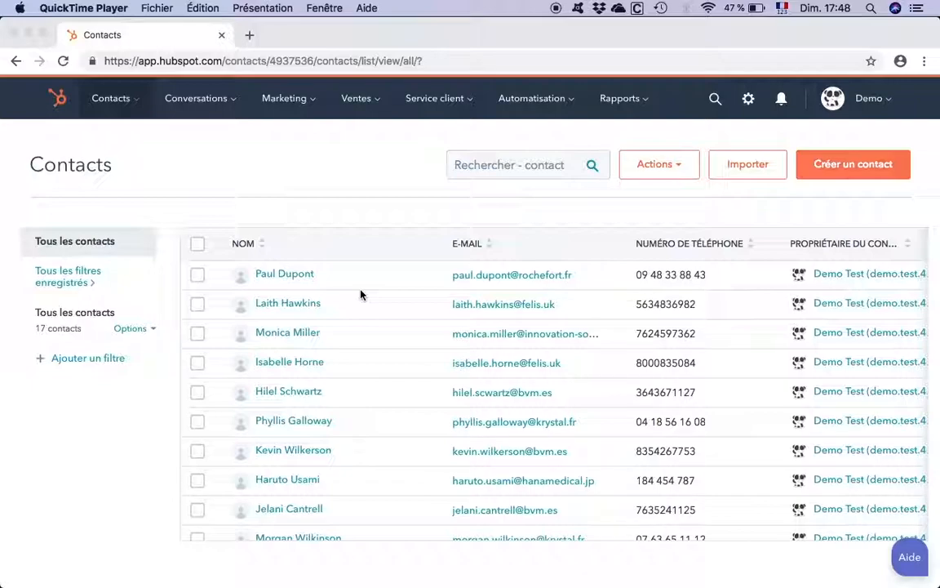
# - Add a filter showing only contacts whose Intitulé du poste contains exactly PDG
pyautogui.click(92, 363)
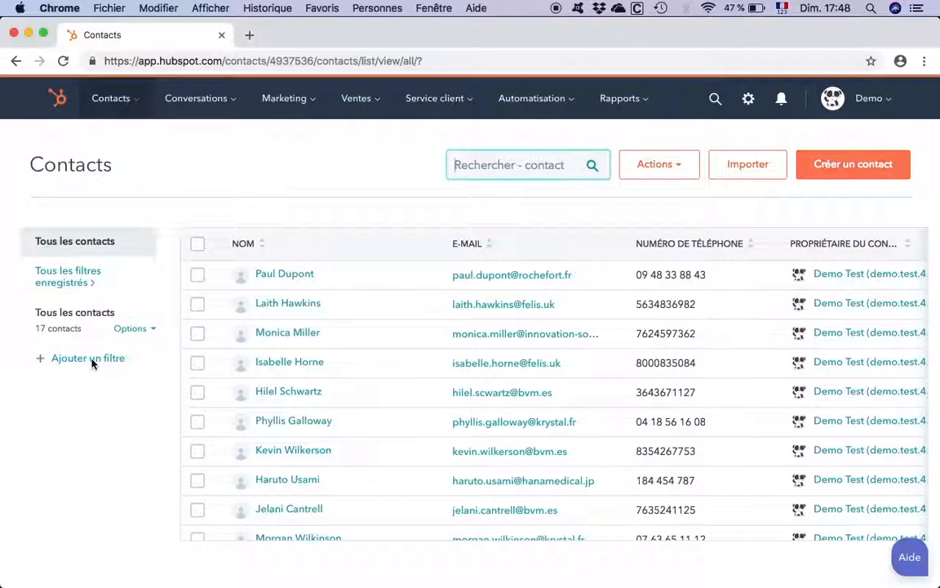
pyautogui.click(80, 361)
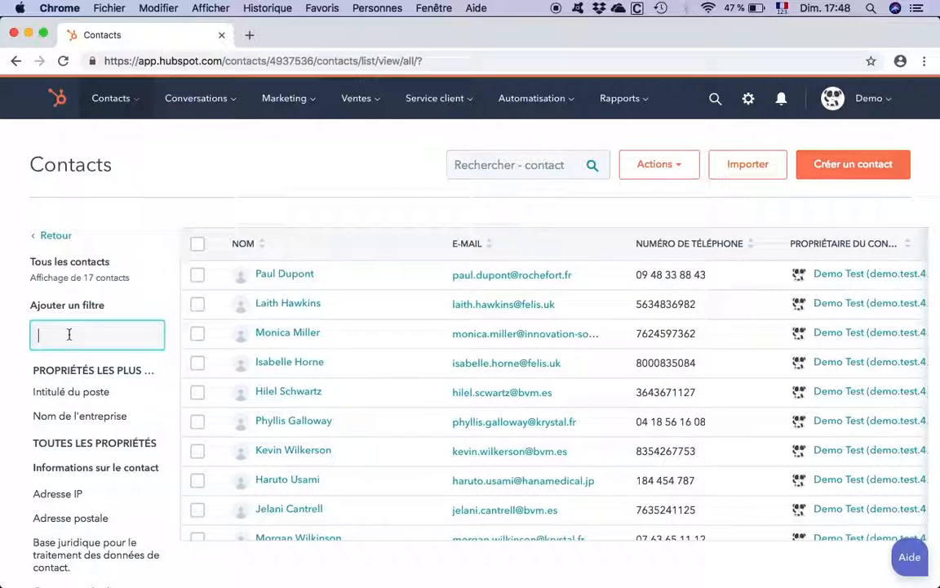
pyautogui.write('In')
pyautogui.click(80, 395)
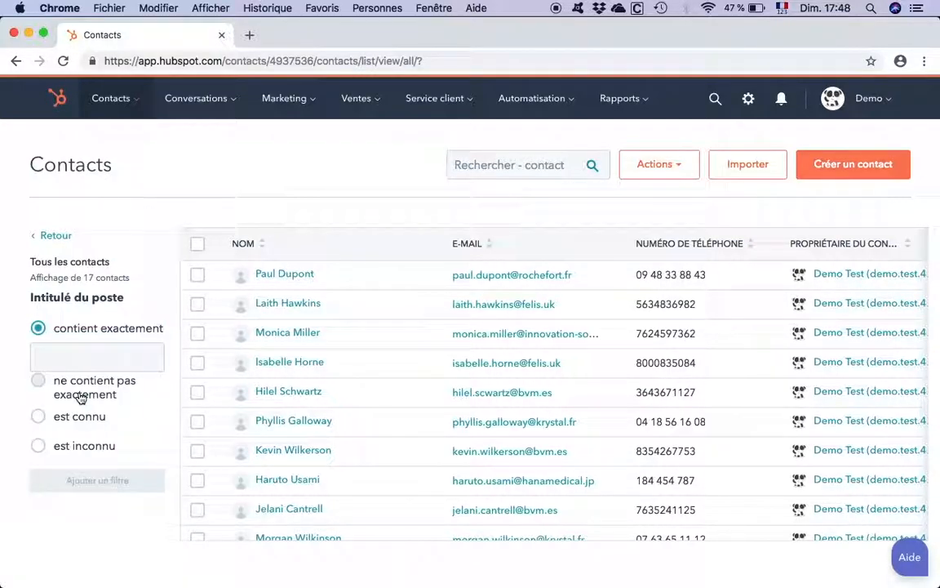
pyautogui.click(83, 352)
pyautogui.write('PDG')
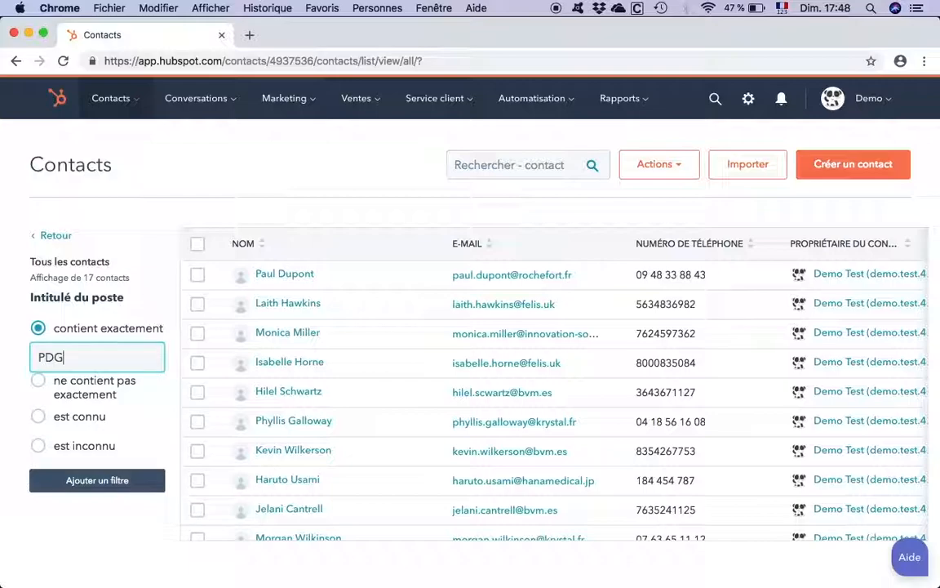
pyautogui.click(88, 480)
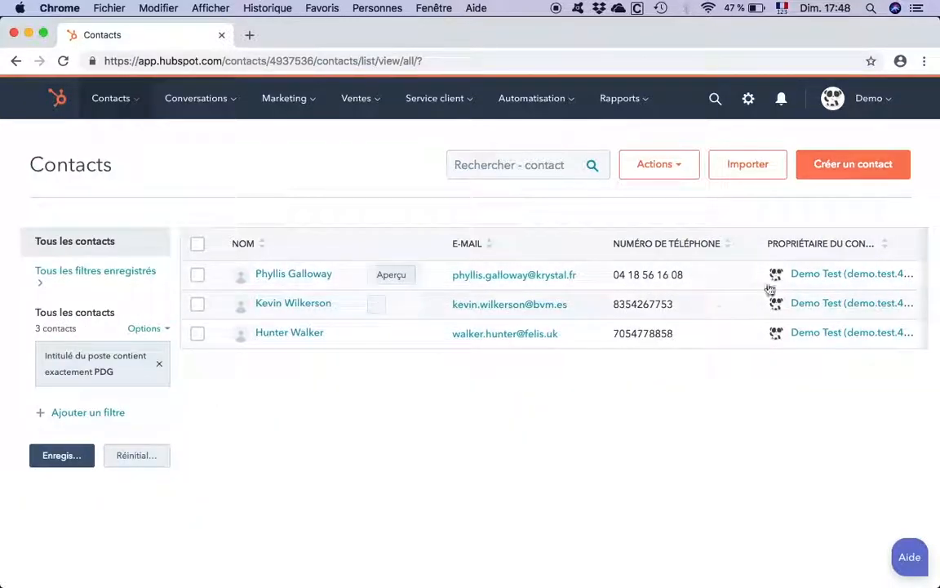
# - Check the job titles of the filtered contacts and save the filter as PDG with the Privé audience
pyautogui.hscroll(5, 896, 280)
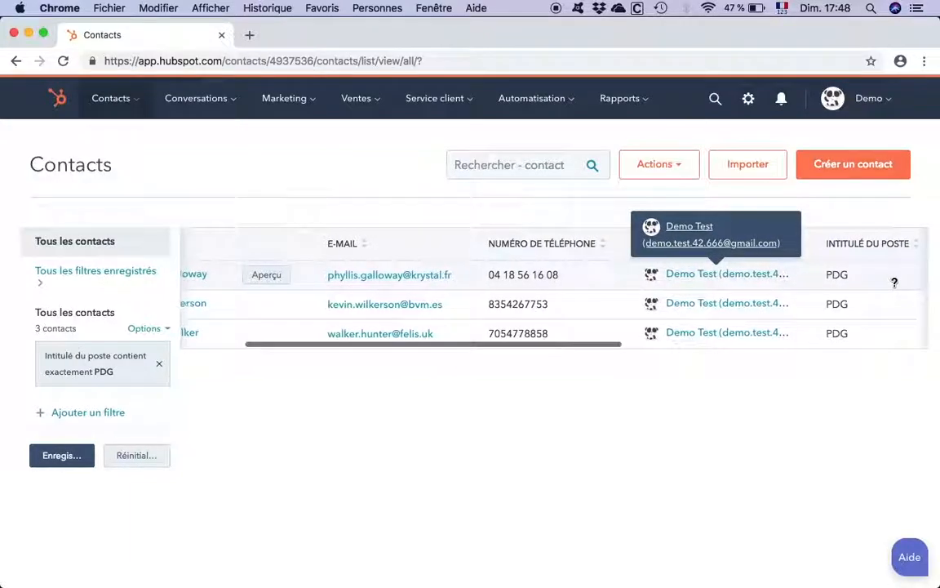
pyautogui.hscroll(-5, 642, 269)
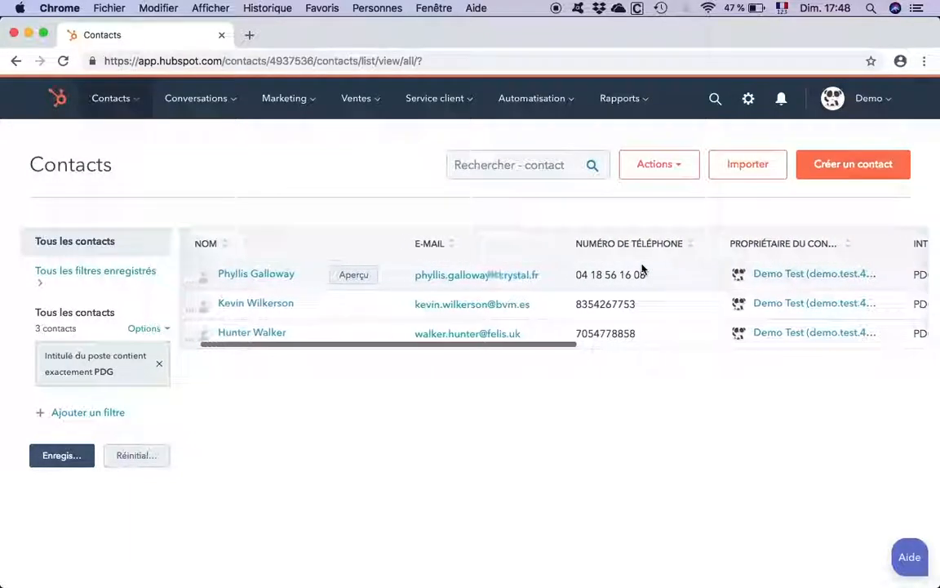
pyautogui.hscroll(-1, 642, 269)
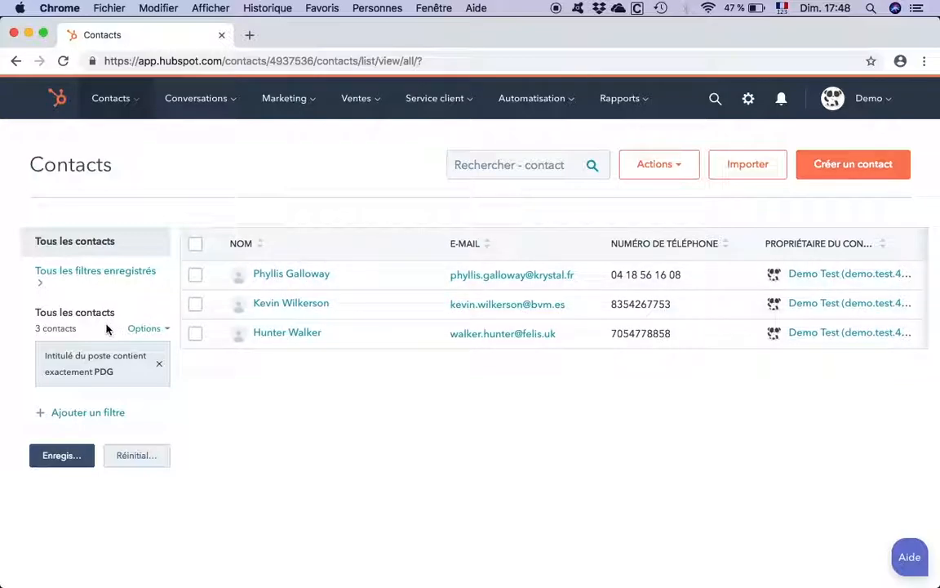
pyautogui.click(66, 457)
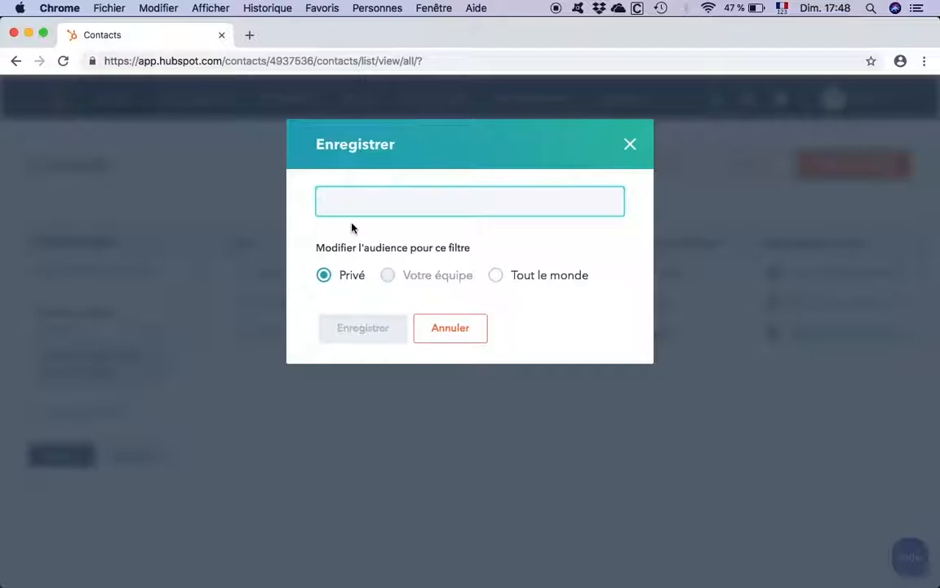
pyautogui.write('PDG')
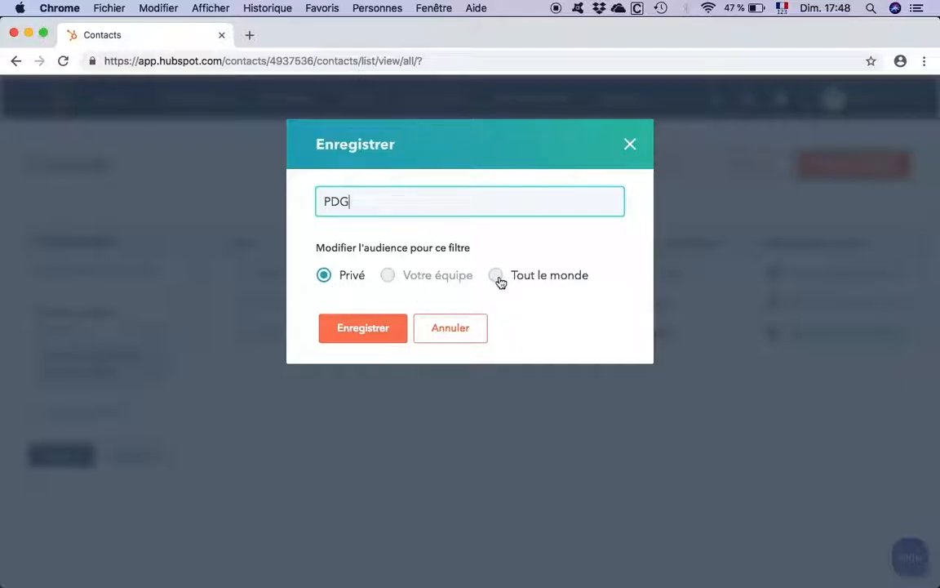
pyautogui.moveTo(430, 280)
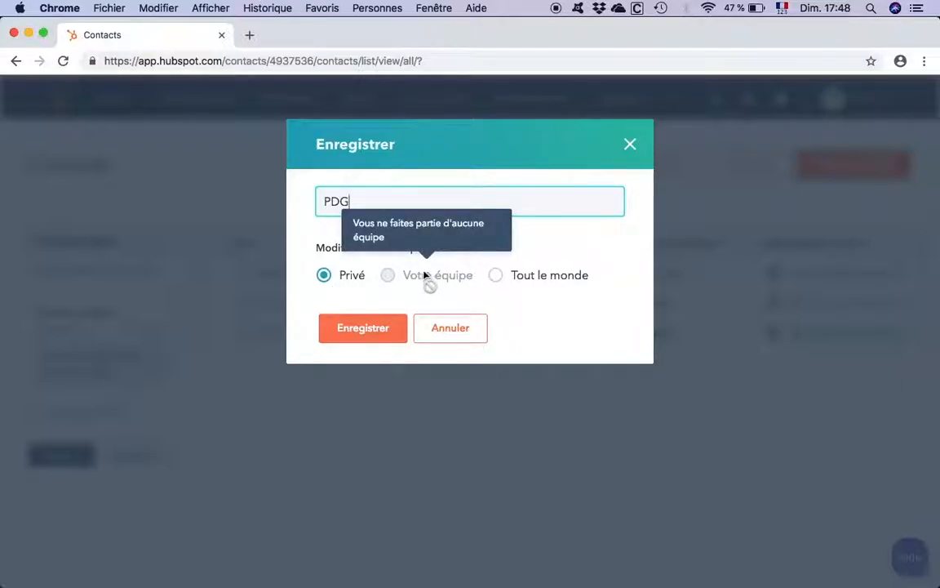
pyautogui.click(368, 330)
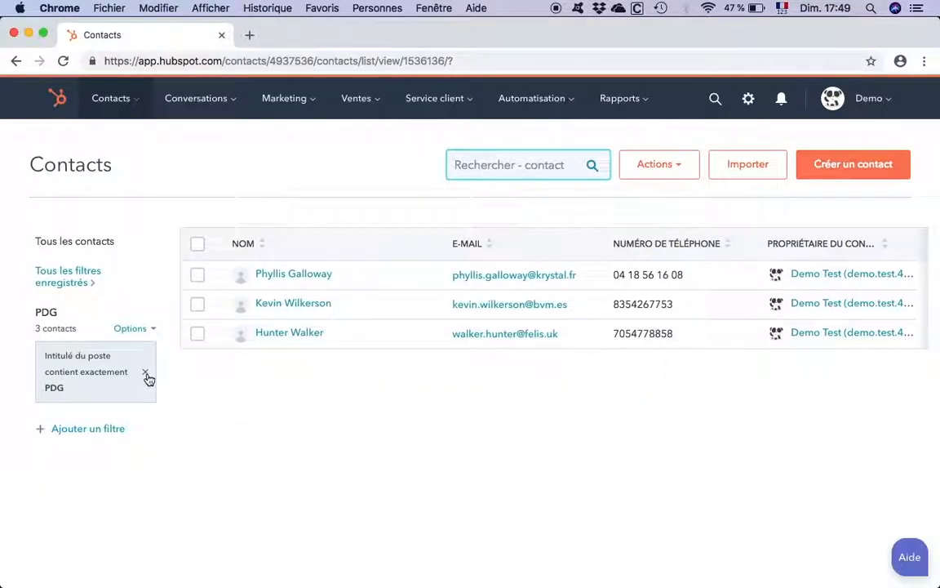
# - Return to all contacts and reopen the PDG filter from the saved contact filters
pyautogui.click(92, 251)
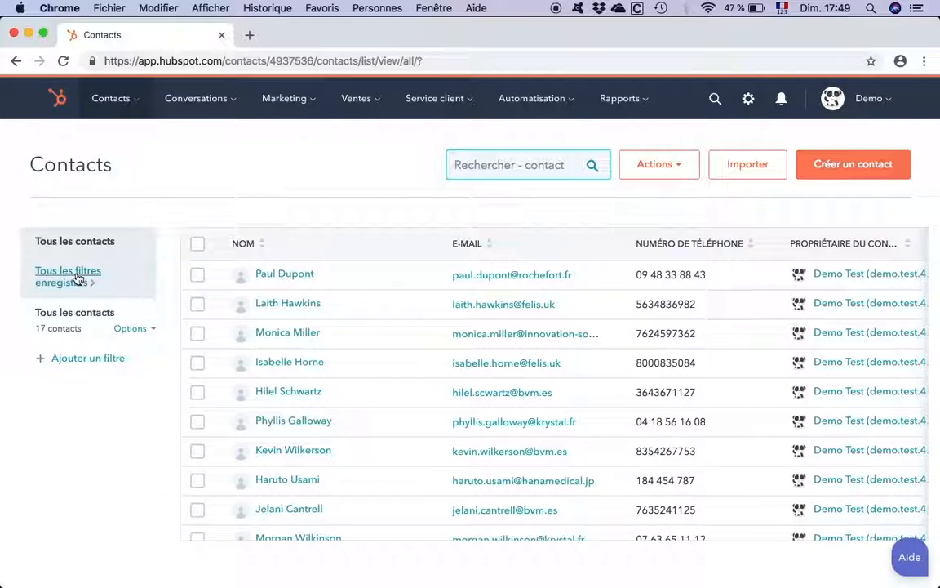
pyautogui.click(78, 279)
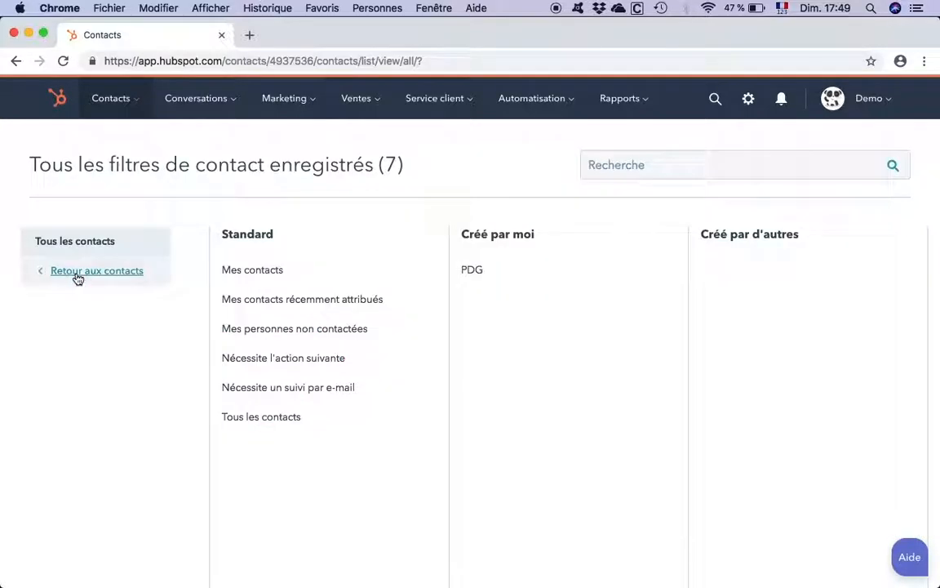
pyautogui.click(475, 272)
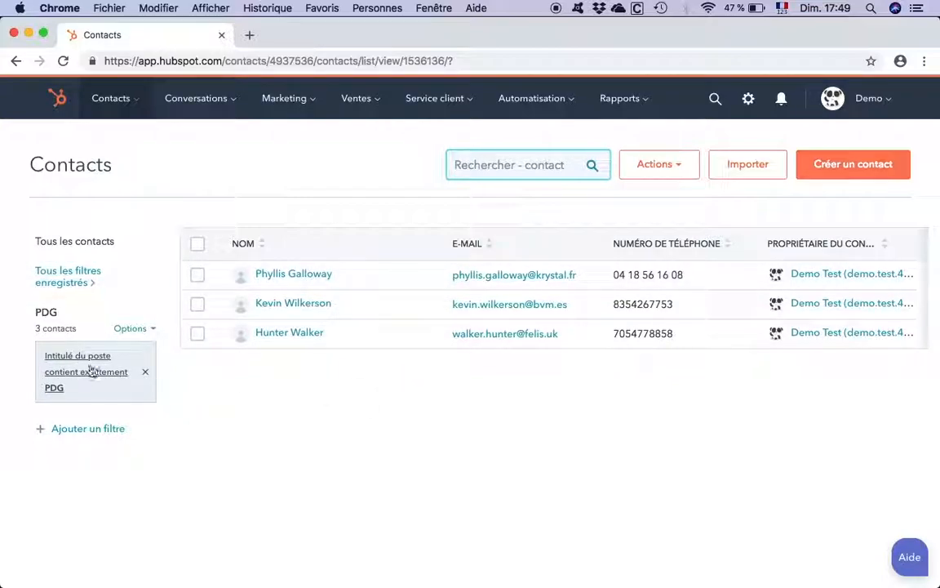
# - Add the PDG filter to the favourites and return to all contacts
pyautogui.click(131, 331)
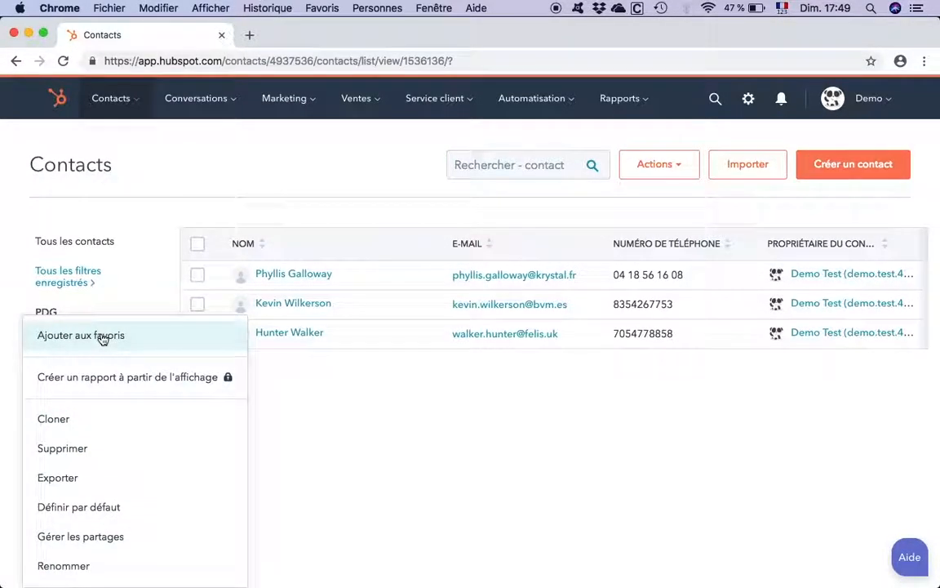
pyautogui.click(98, 335)
pyautogui.click(93, 239)
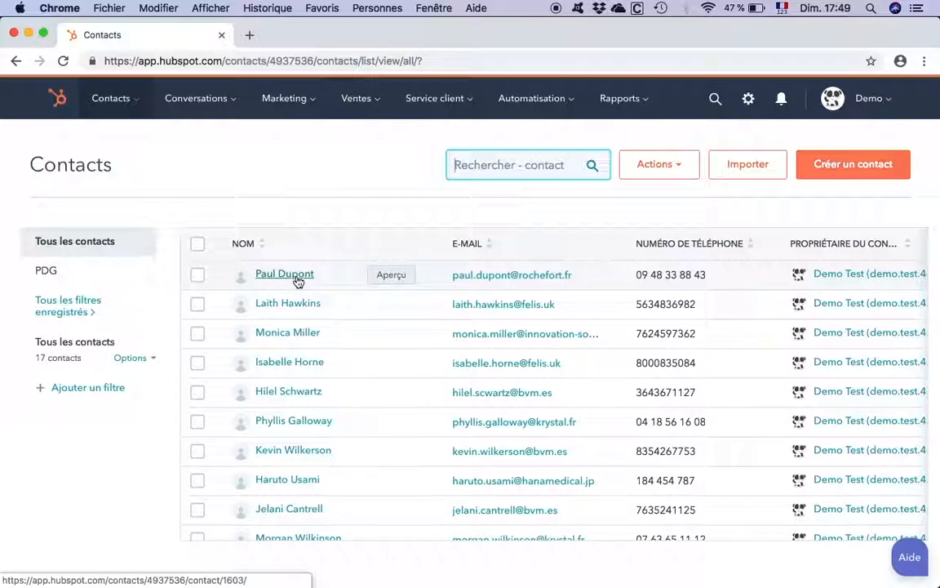
# - Replace the last two digits of the first listed contact's phone number in its preview, save the change and close the preview
pyautogui.click(385, 276)
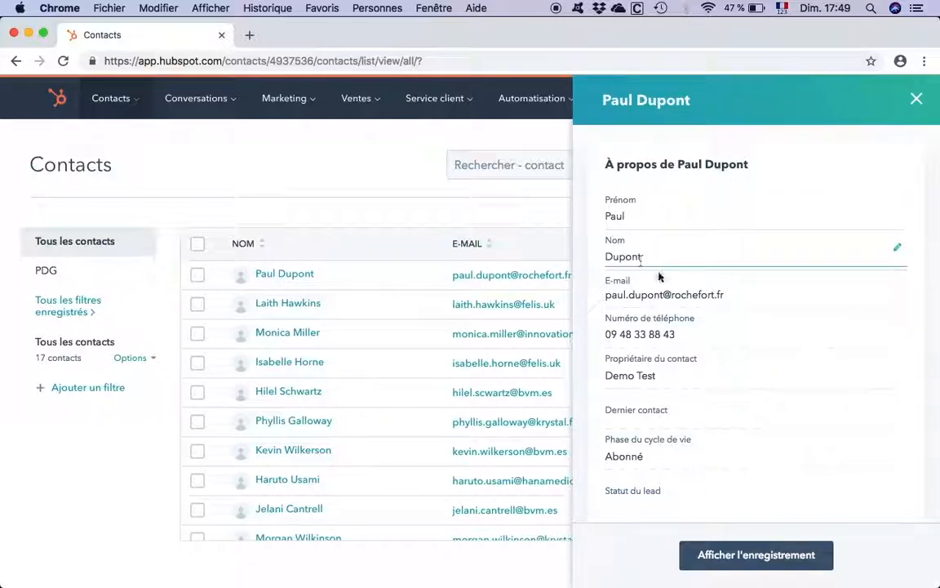
pyautogui.click(699, 333)
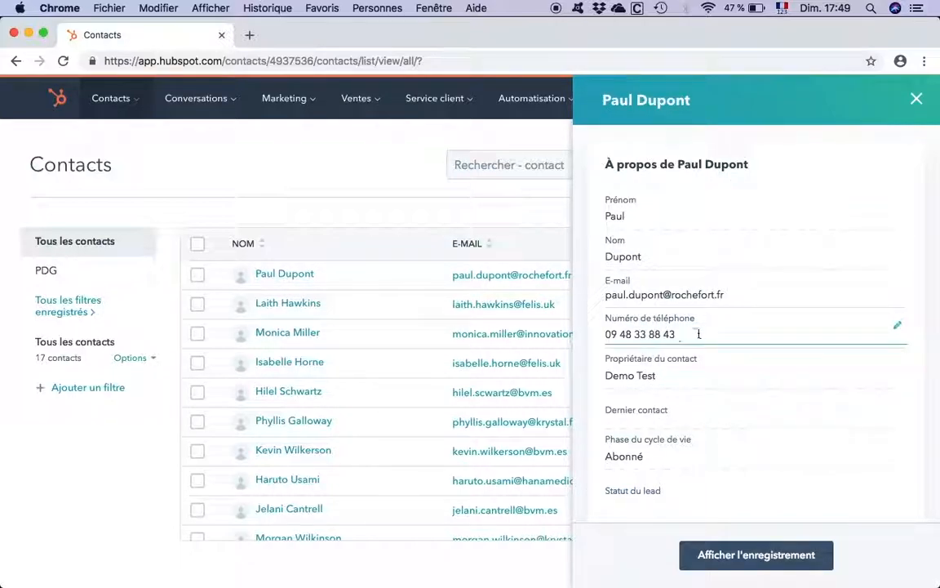
pyautogui.press('BackSpace')
pyautogui.press('BackSpace')
pyautogui.press('BackSpace')
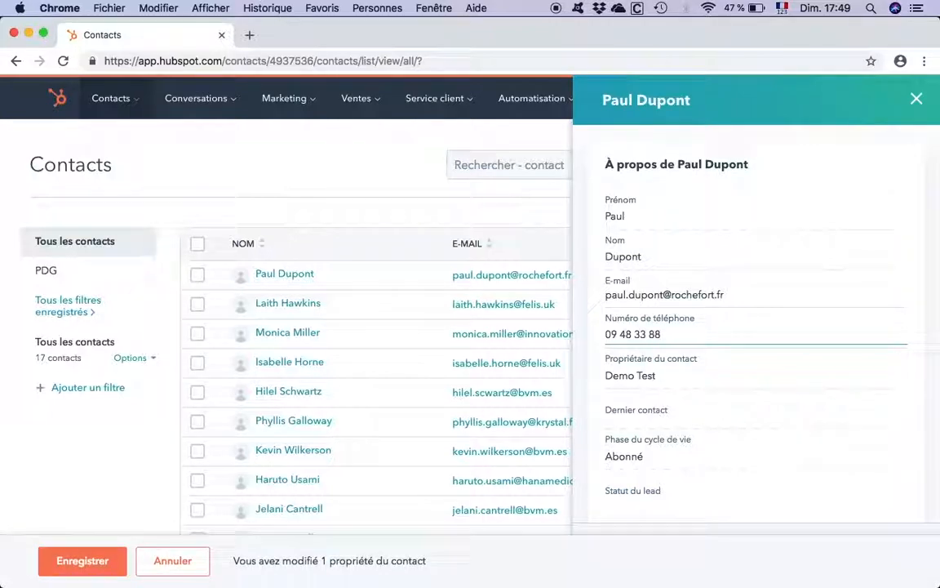
pyautogui.write('56')
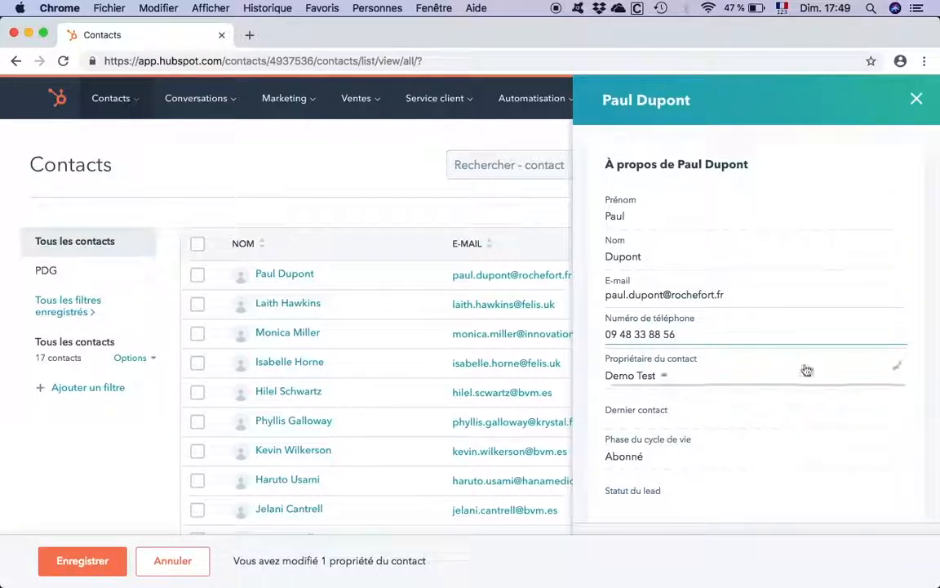
pyautogui.click(88, 561)
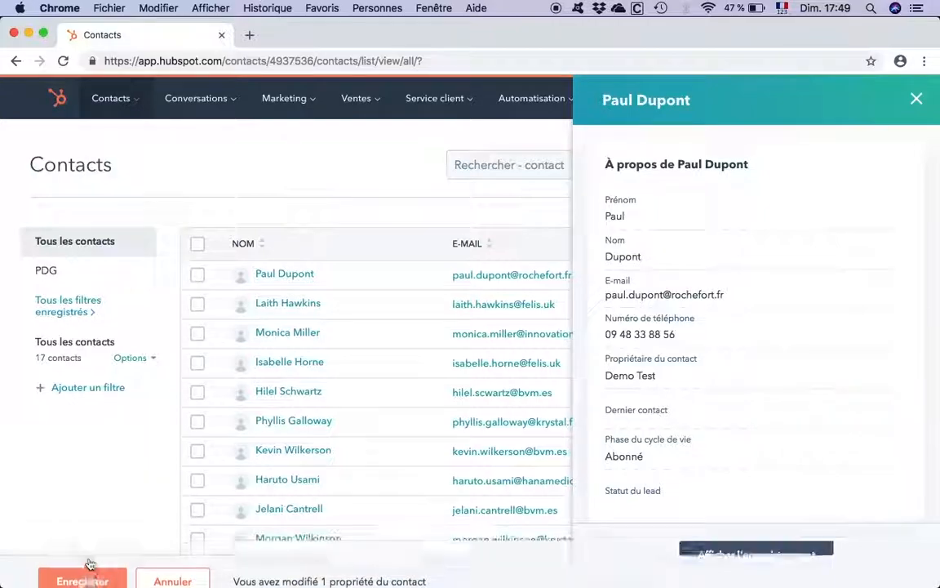
pyautogui.click(915, 100)
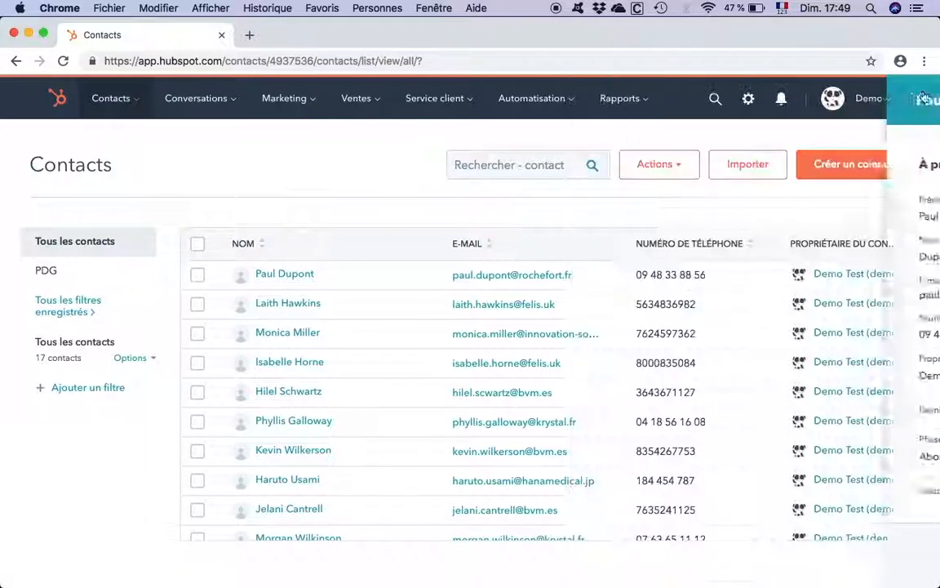